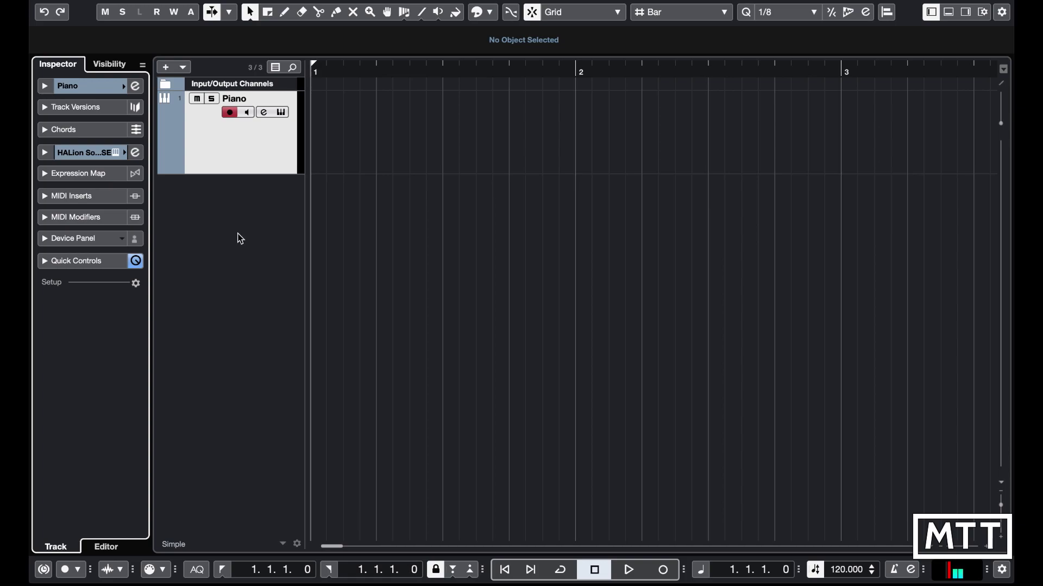
# Expand the Piano track's Inspector section to show its fader, All MIDI Inputs and HALion Sonic SE routing
pyautogui.click(53, 91)
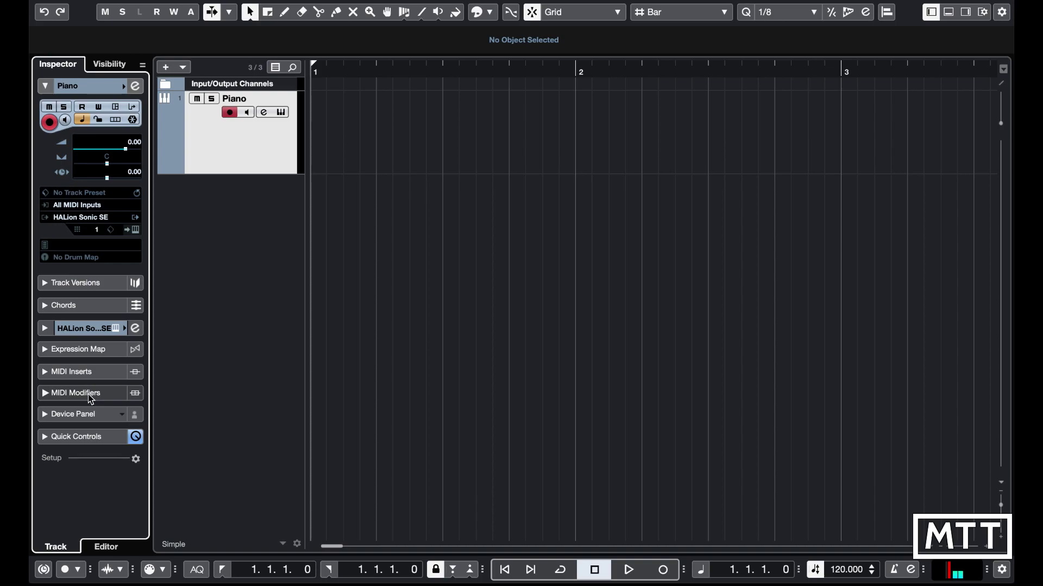
pyautogui.click(136, 461)
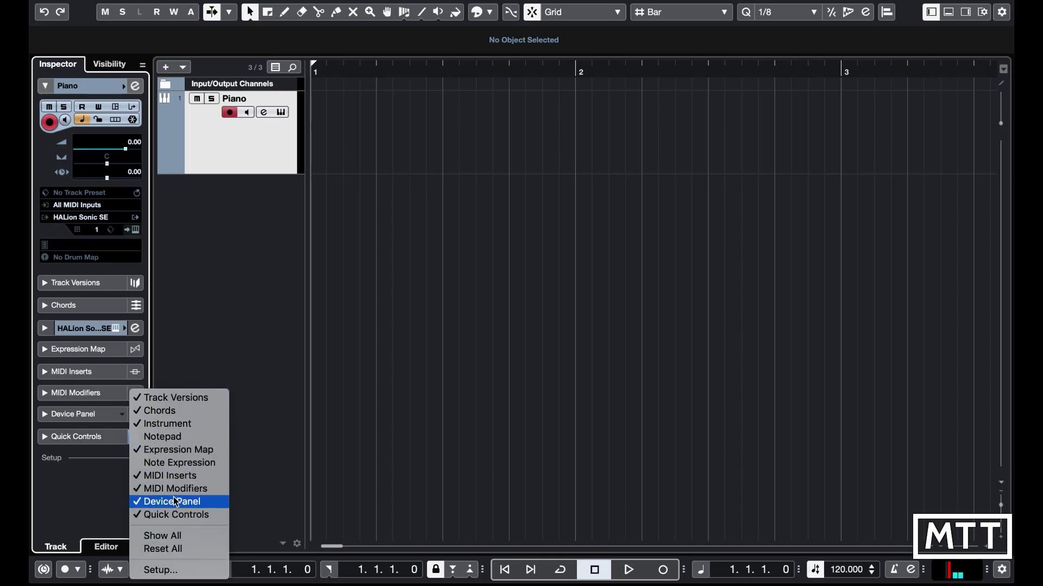
pyautogui.click(85, 508)
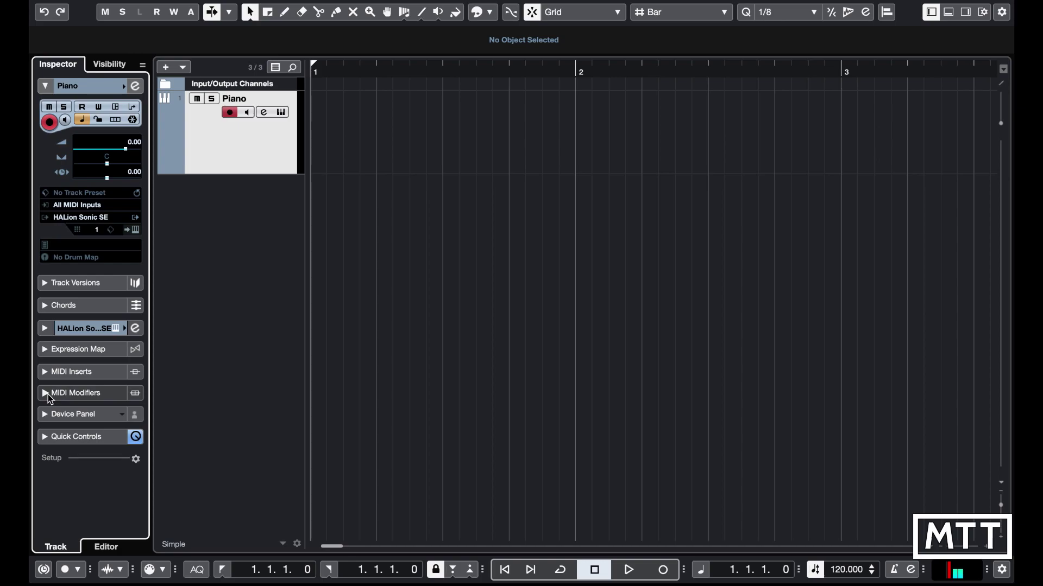
pyautogui.click(663, 569)
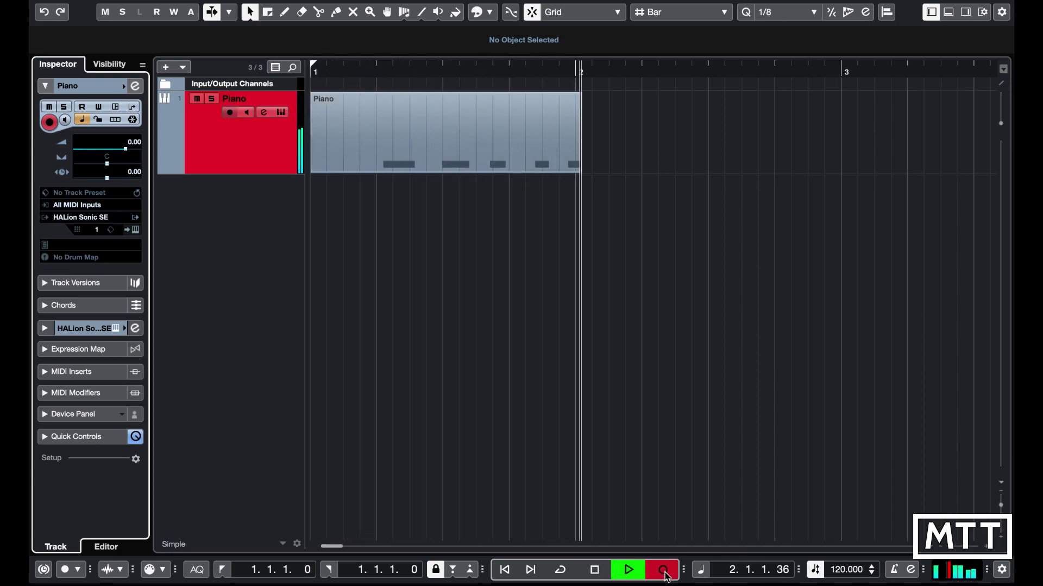
pyautogui.press('space')
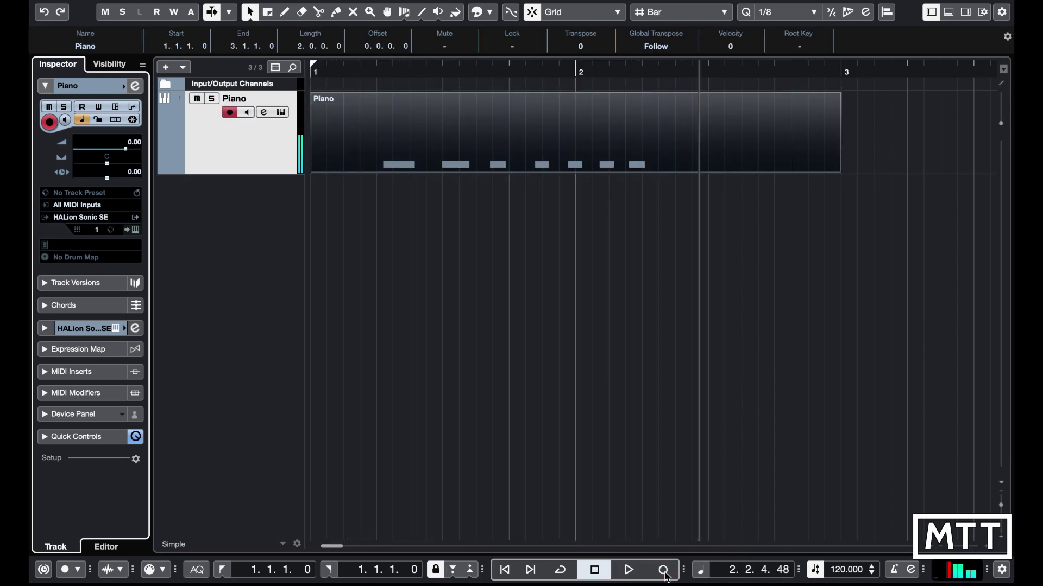
pyautogui.doubleClick(536, 154)
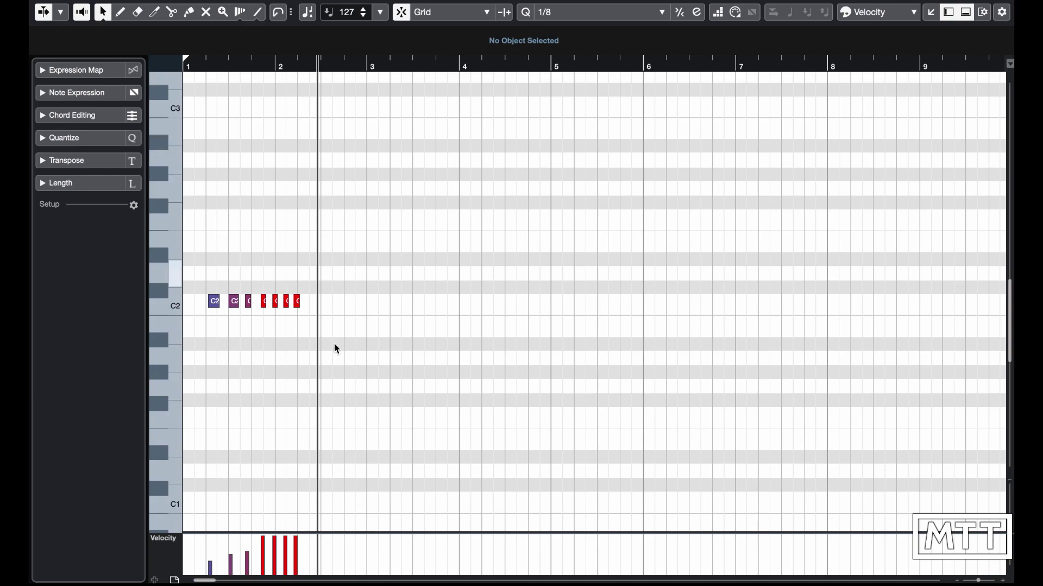
pyautogui.press('h')
pyautogui.press('h')
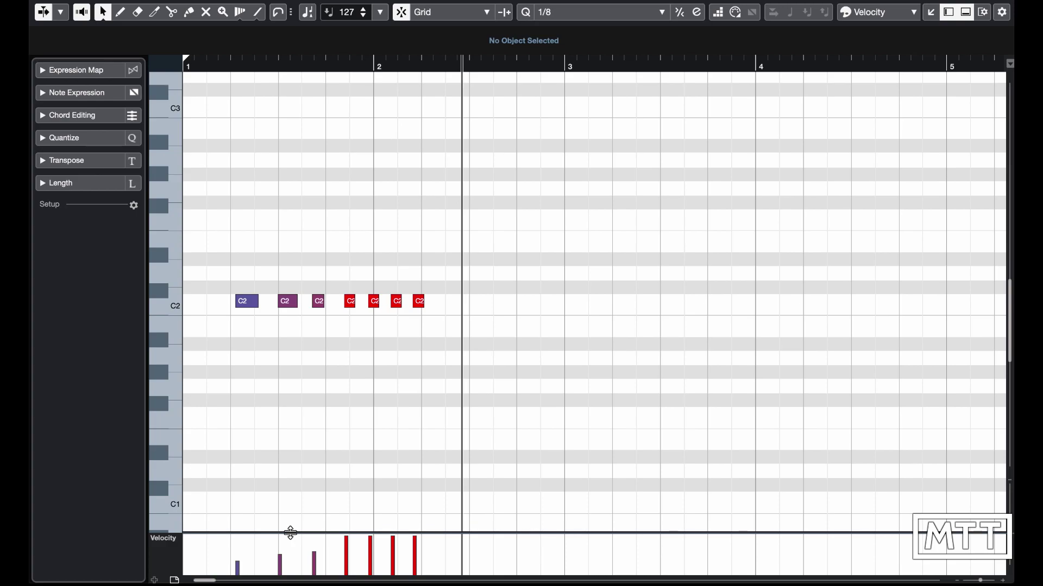
pyautogui.moveTo(290, 531); pyautogui.dragTo(279, 384)
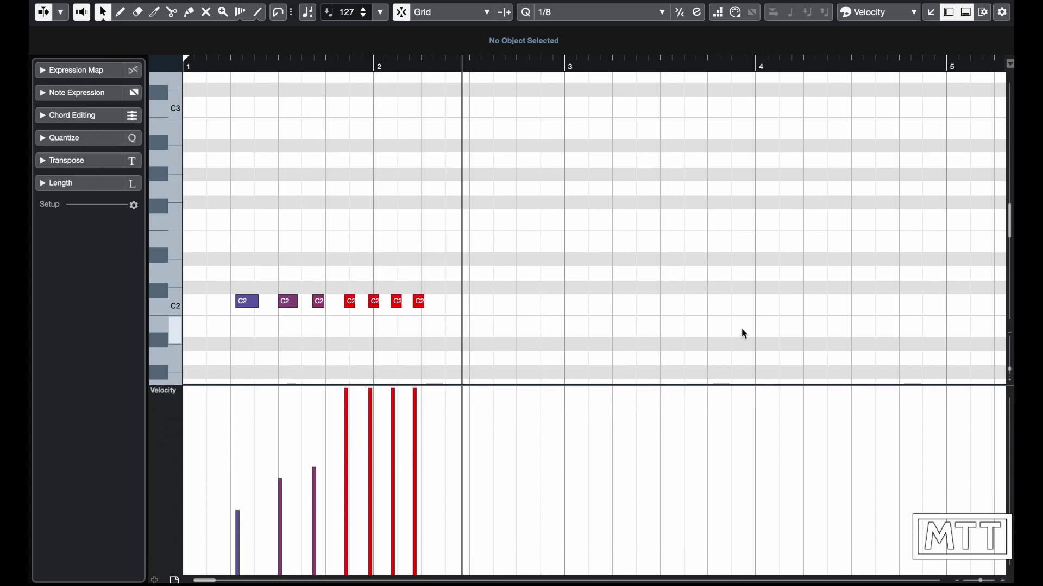
pyautogui.press('Escape')
pyautogui.press('Home')
pyautogui.press('Delete')
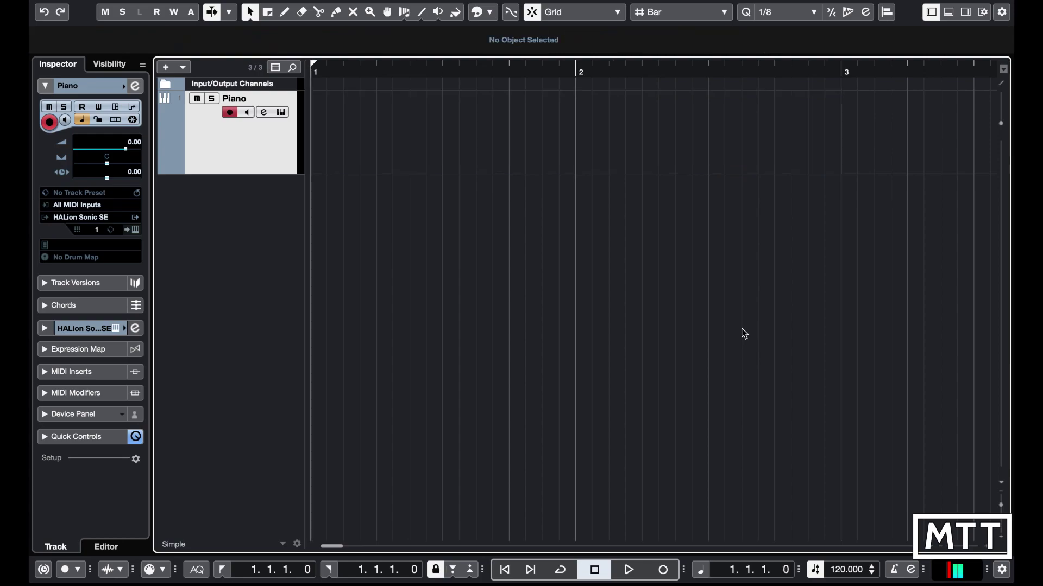
# Set the Piano track's MIDI Modifiers to Vel. Shift 100 and Vel. Comp. 100/1
pyautogui.click(45, 392)
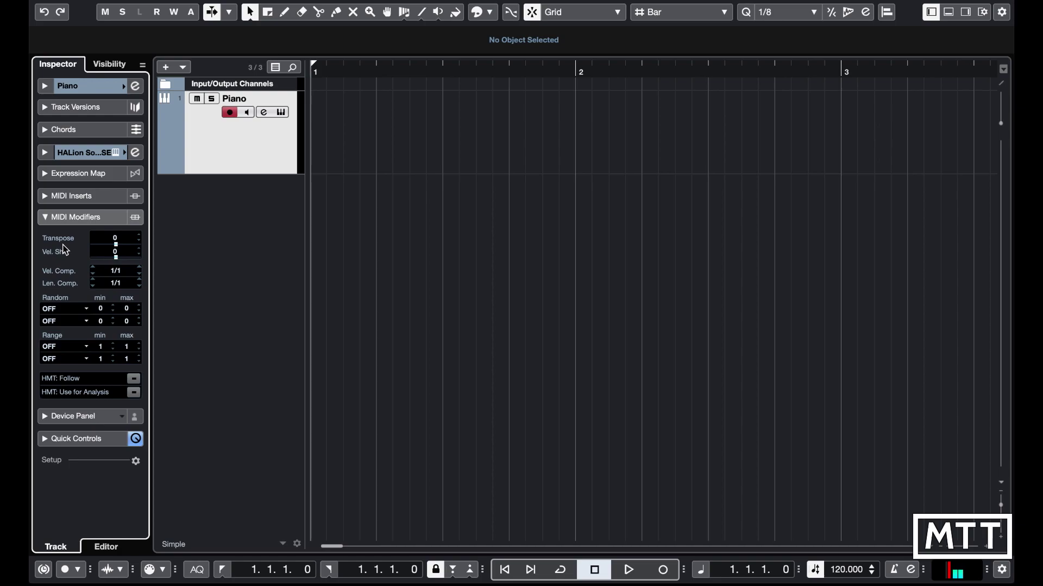
pyautogui.click(116, 252)
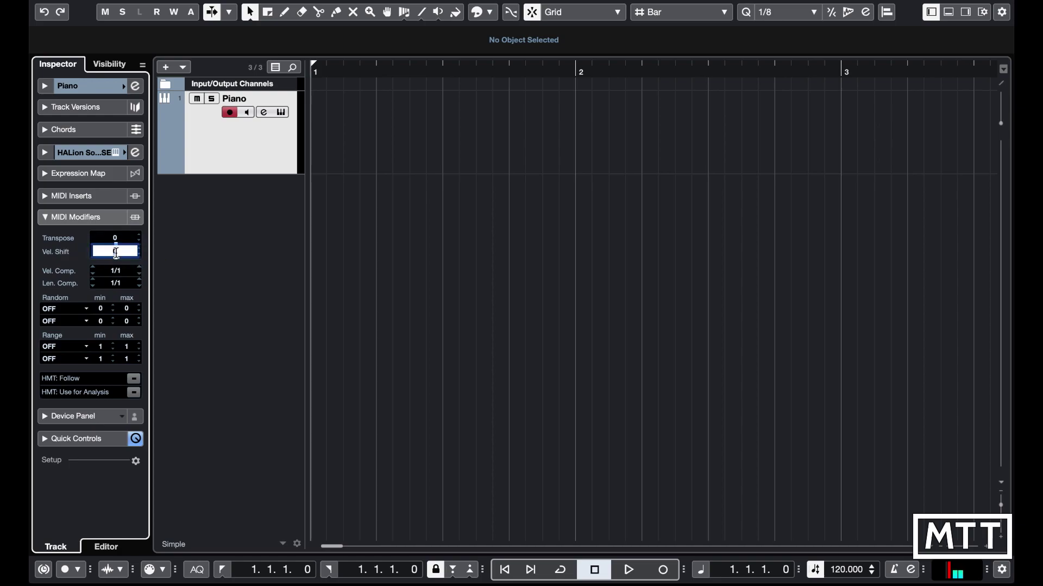
pyautogui.write('100')
pyautogui.press('Return')
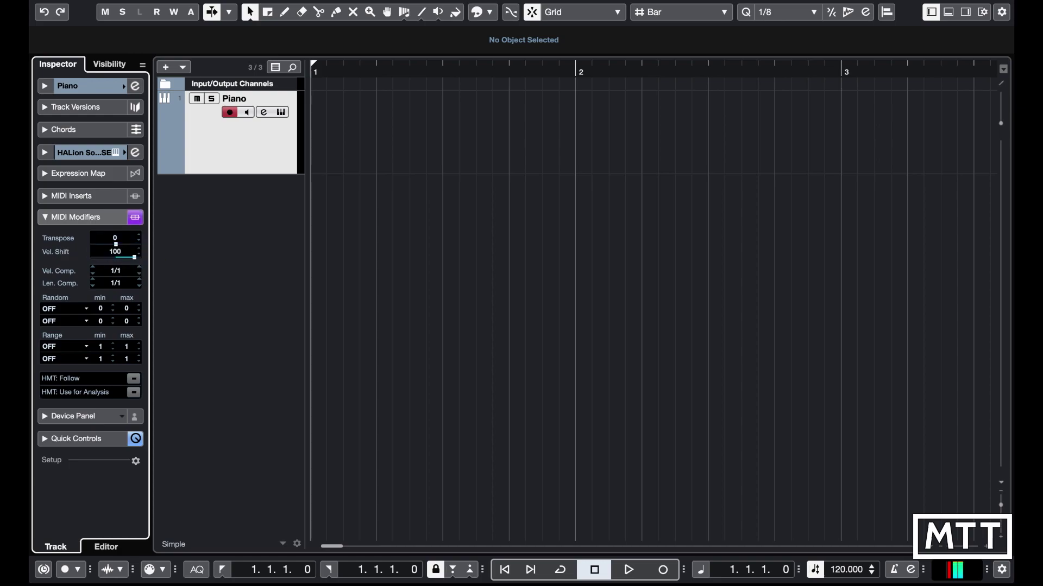
pyautogui.click(118, 274)
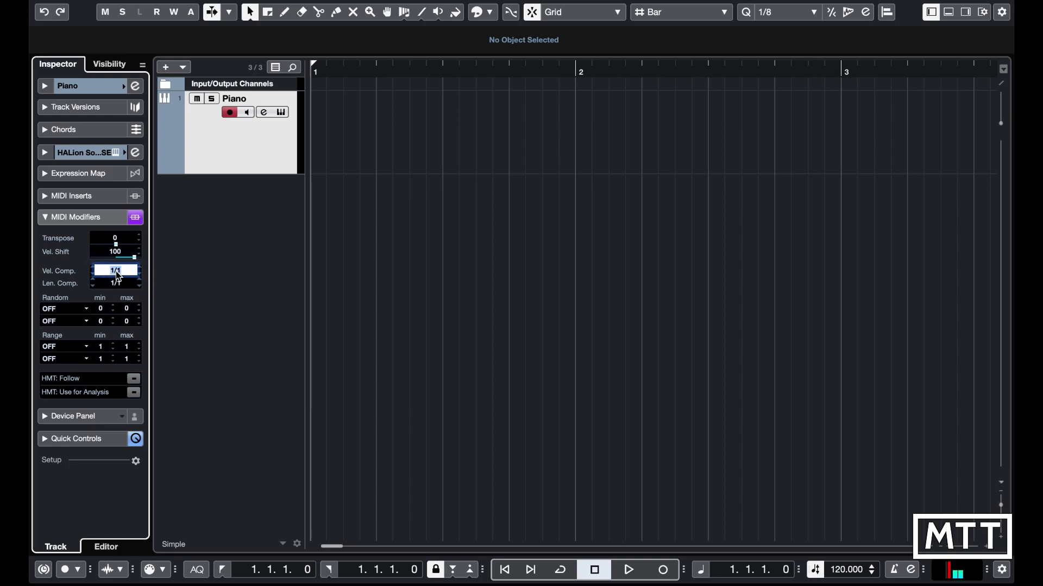
pyautogui.write('100/1')
pyautogui.press('Return')
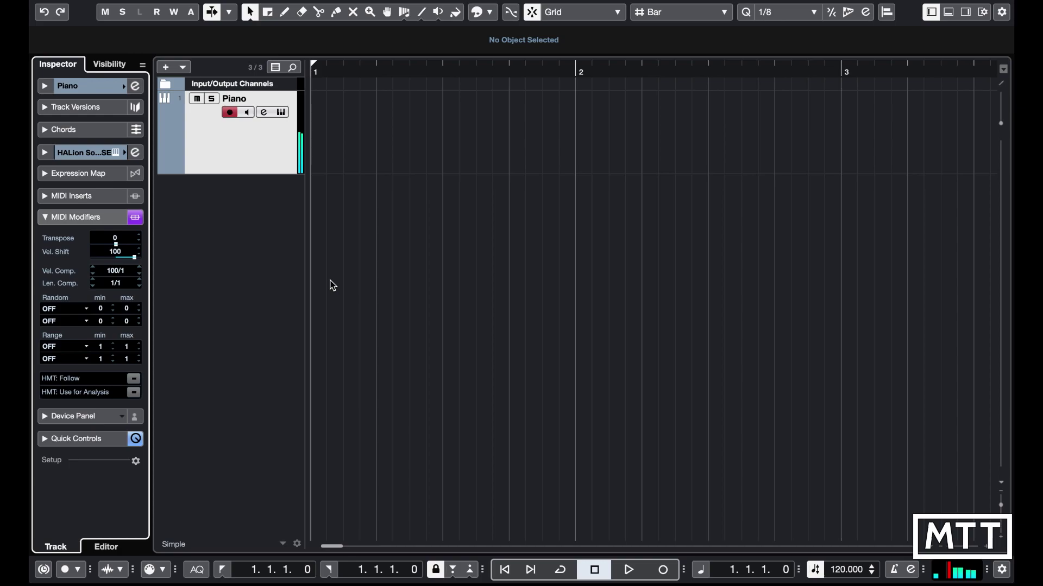
# Record a three-bar Piano take and check its varied note velocities in the Key Editor
pyautogui.press('g')
pyautogui.press('g')
pyautogui.press('g')
pyautogui.press('g')
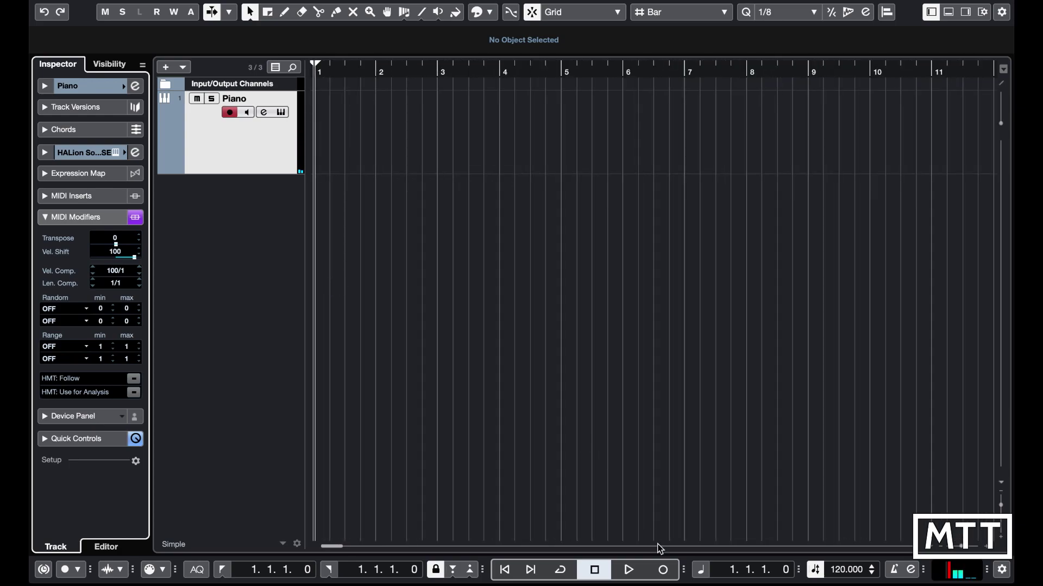
pyautogui.click(664, 571)
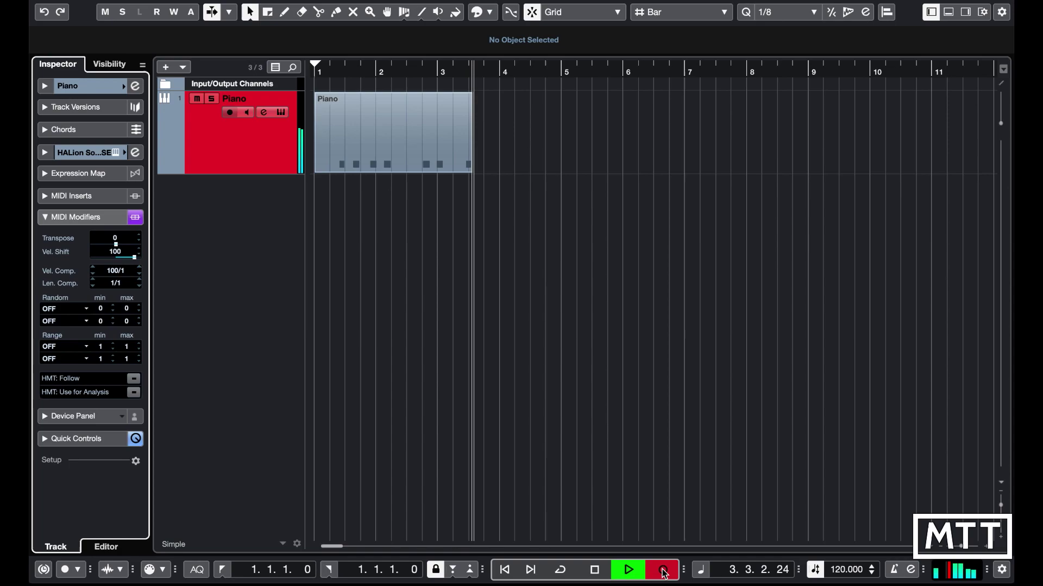
pyautogui.press('space')
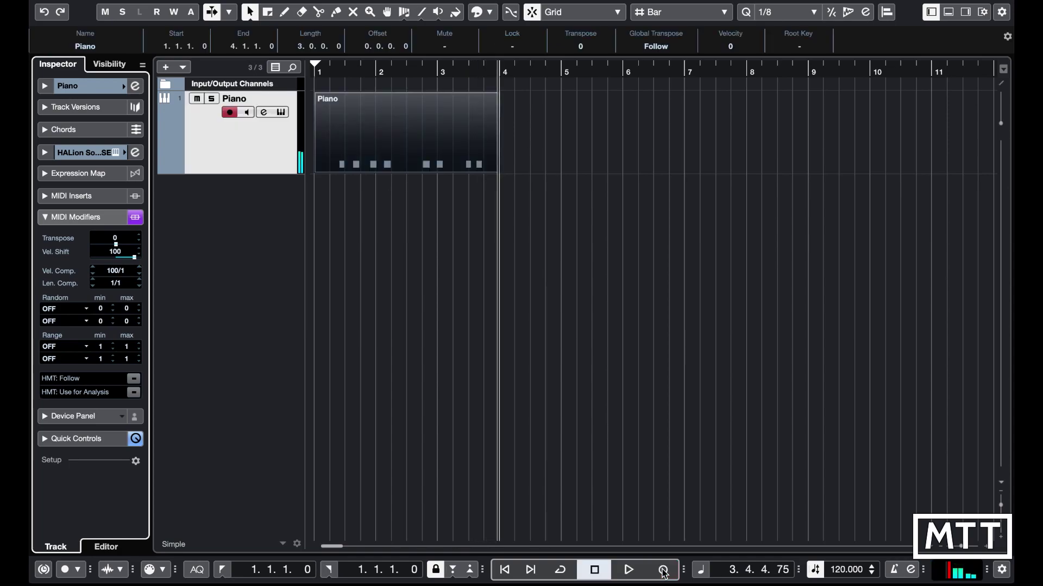
pyautogui.doubleClick(411, 142)
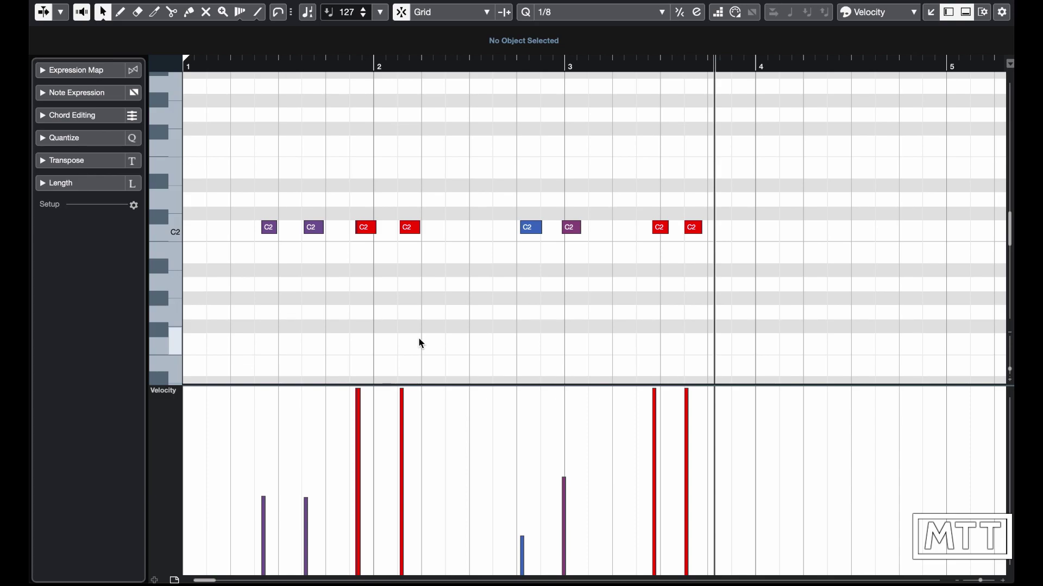
pyautogui.press('Escape')
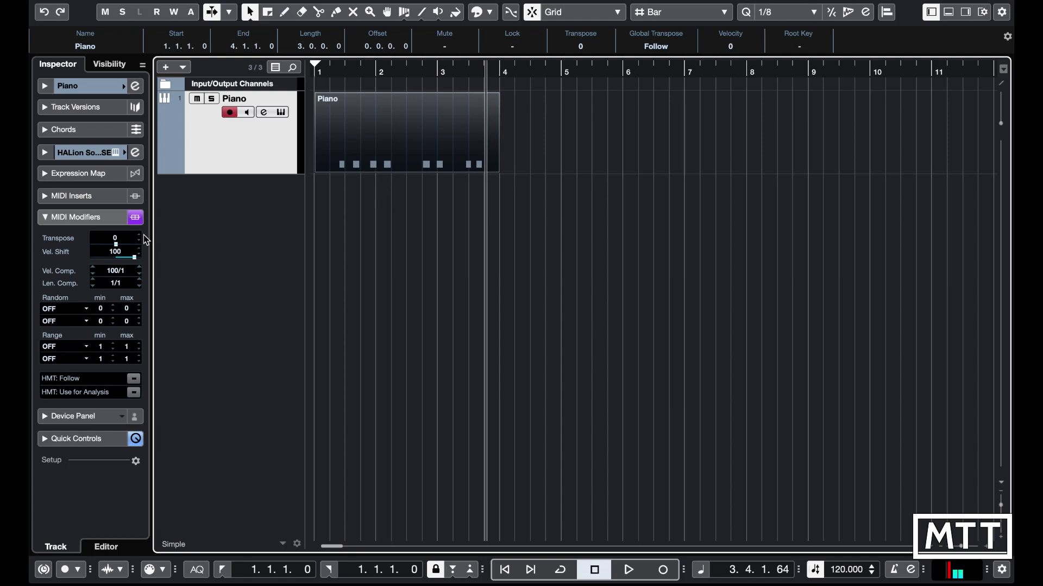
# Bypass the MIDI Modifiers, play the part from the start, and reveal the empty MIDI Inserts
pyautogui.click(138, 220)
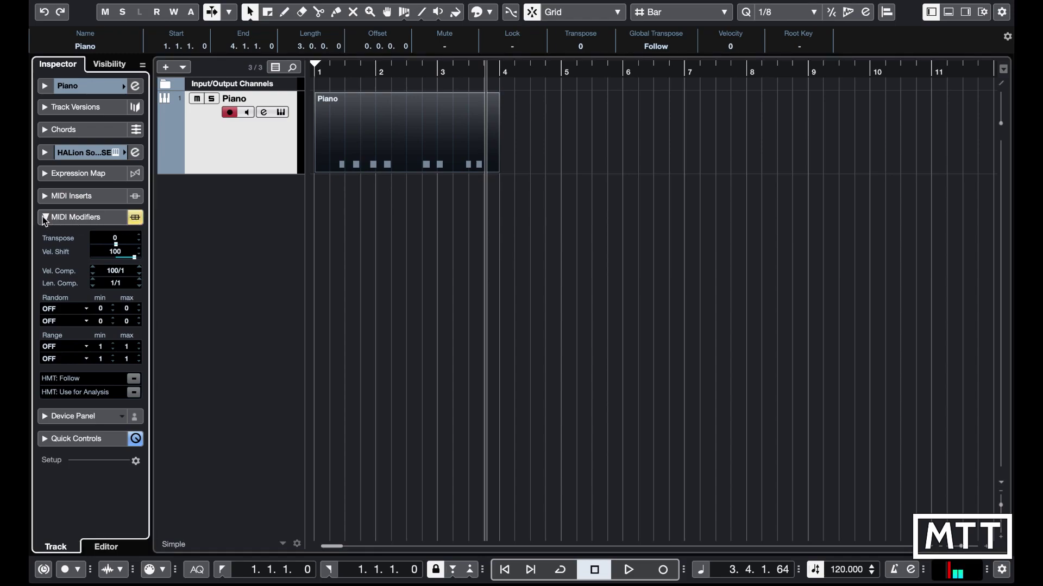
pyautogui.press('Home')
pyautogui.press('space')
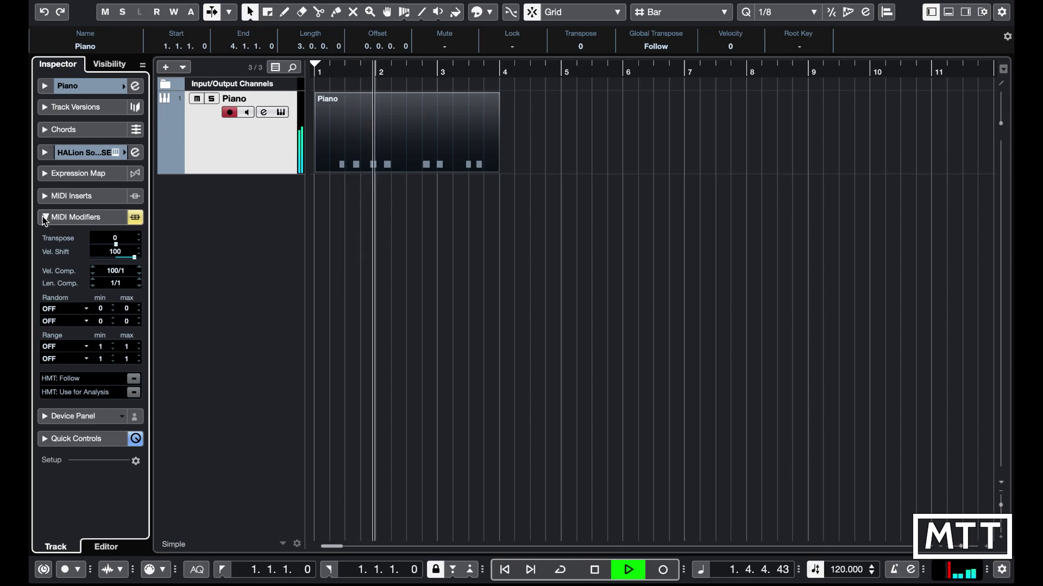
pyautogui.press('space')
pyautogui.click(44, 217)
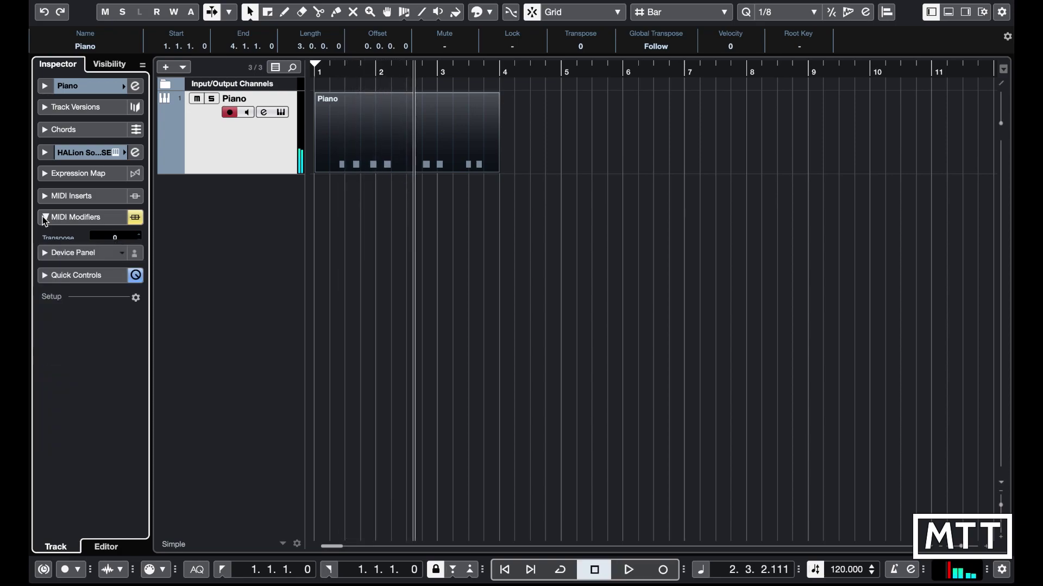
pyautogui.click(44, 197)
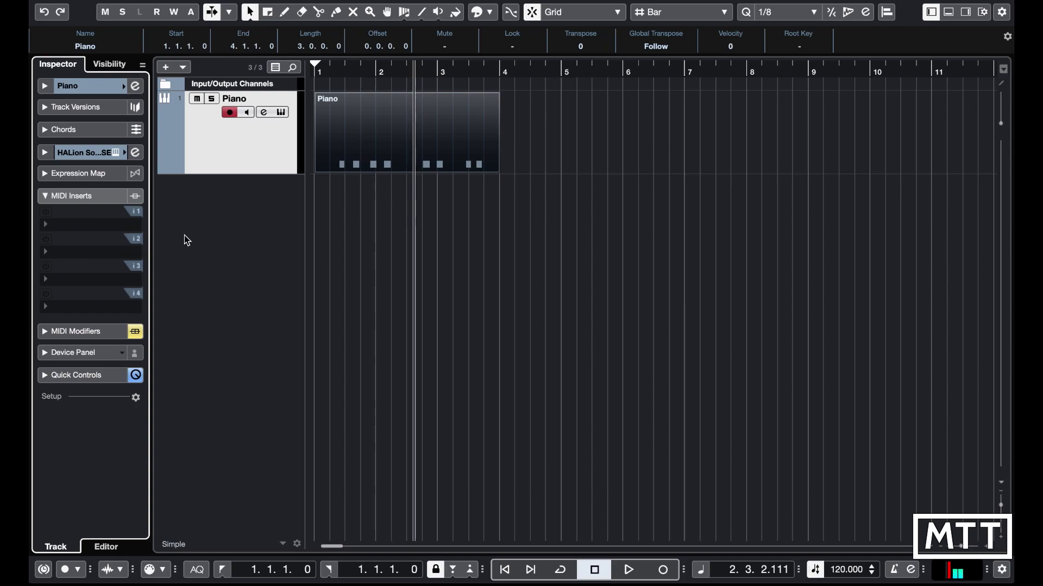
# Load the Transformer into the Piano track's first MIDI insert and add a filter condition row
pyautogui.click(109, 223)
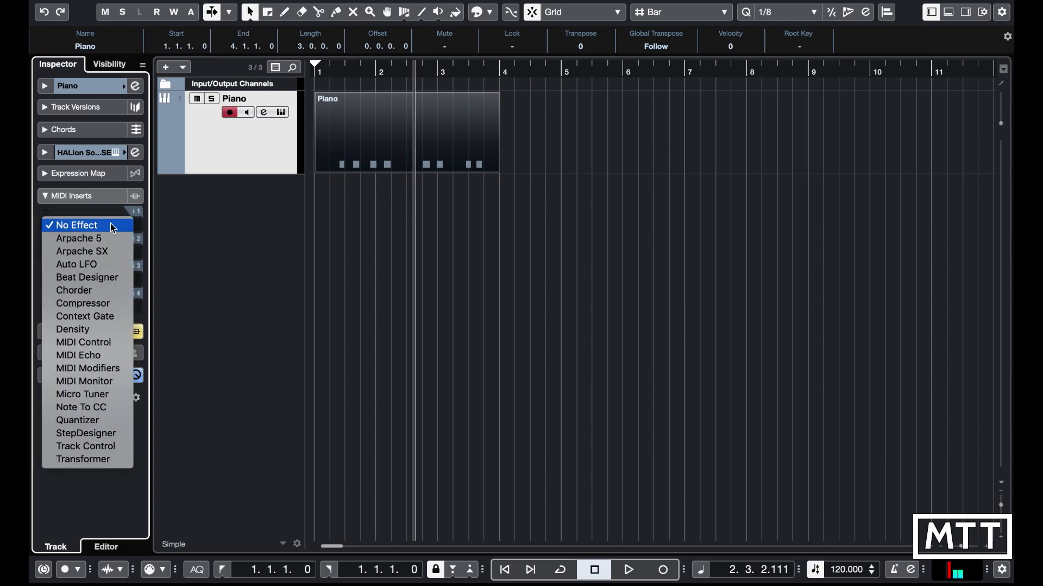
pyautogui.click(97, 462)
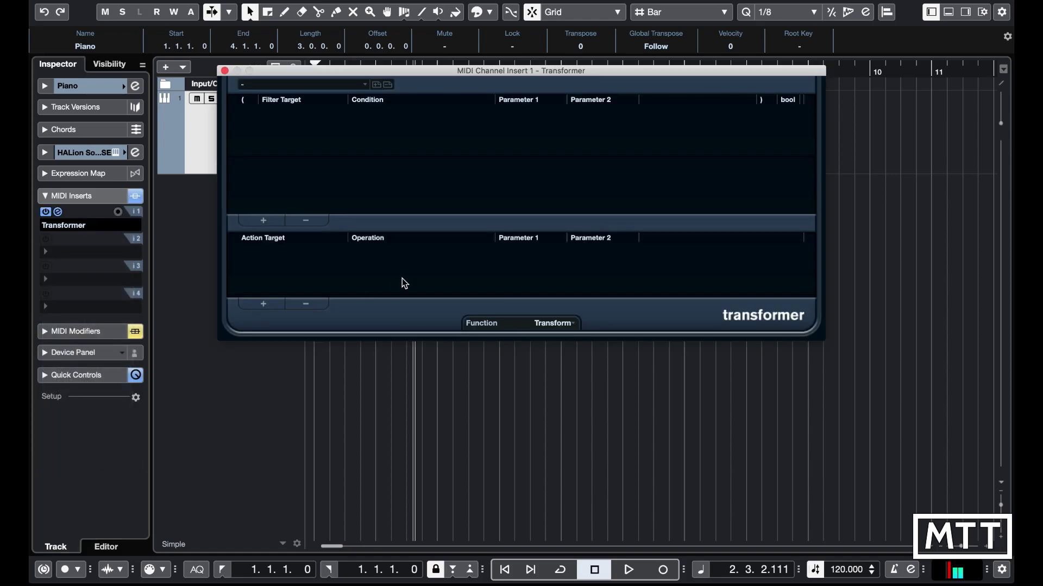
pyautogui.moveTo(458, 69); pyautogui.dragTo(465, 175)
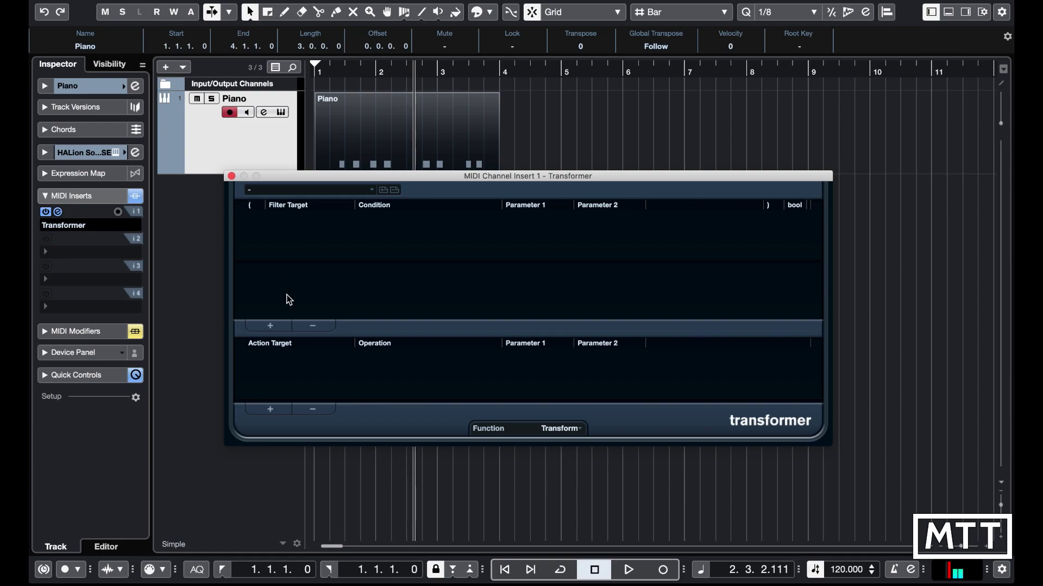
pyautogui.click(270, 326)
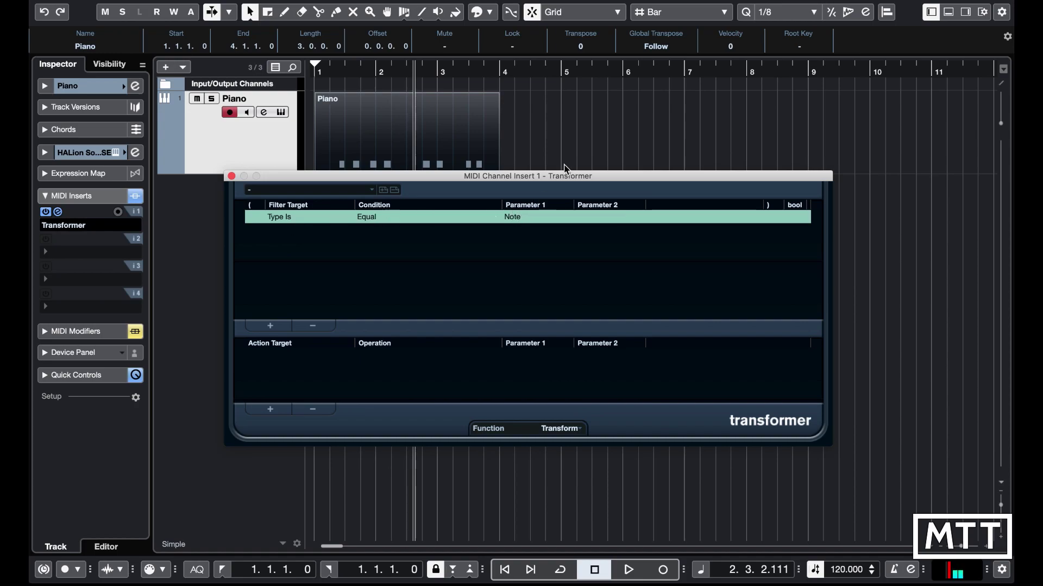
pyautogui.moveTo(557, 181); pyautogui.dragTo(568, 161)
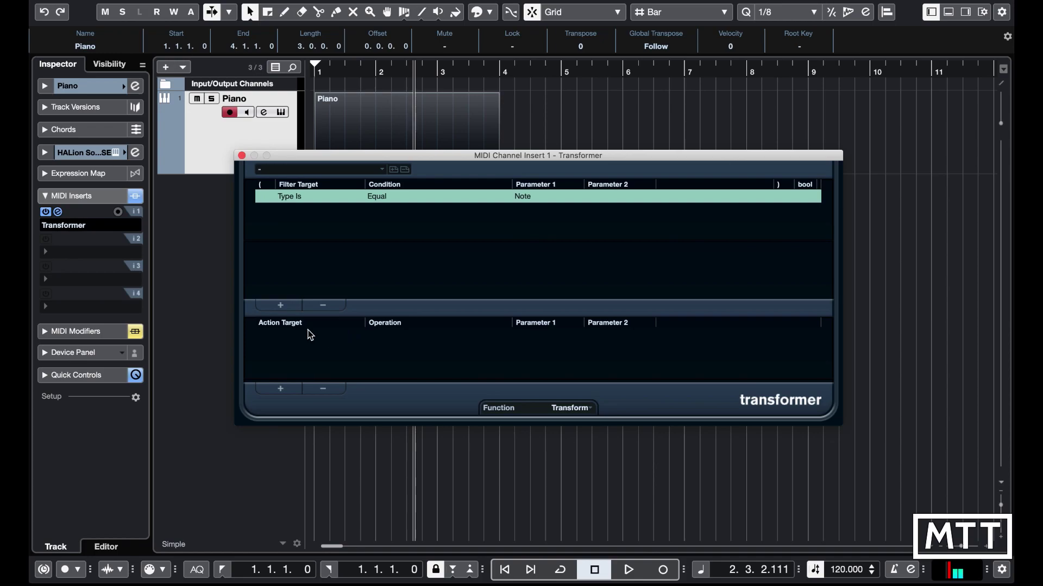
# Add a Transformer action setting Value 2 to a fixed value of 100, then close it
pyautogui.click(281, 389)
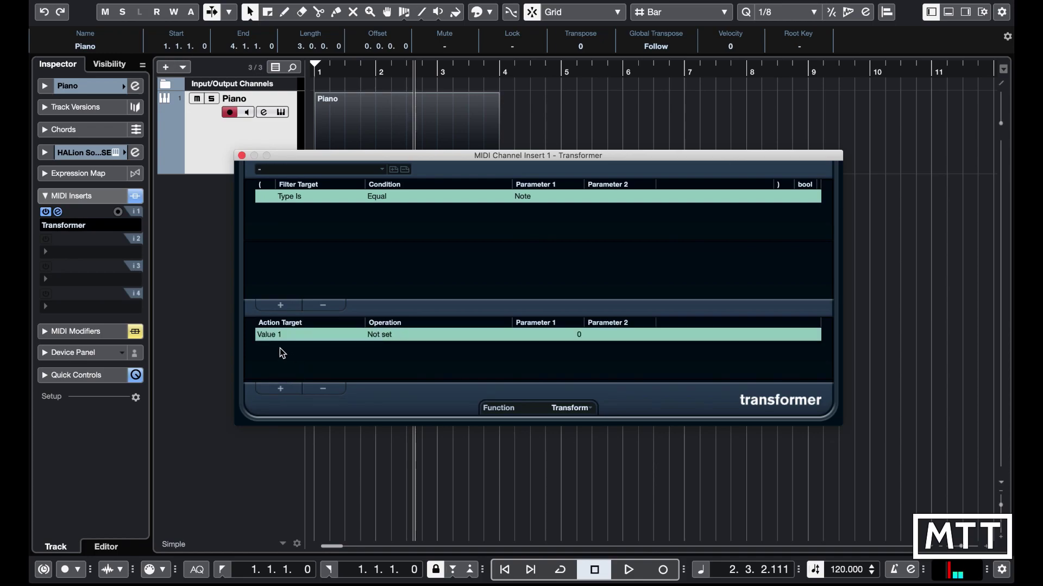
pyautogui.click(275, 334)
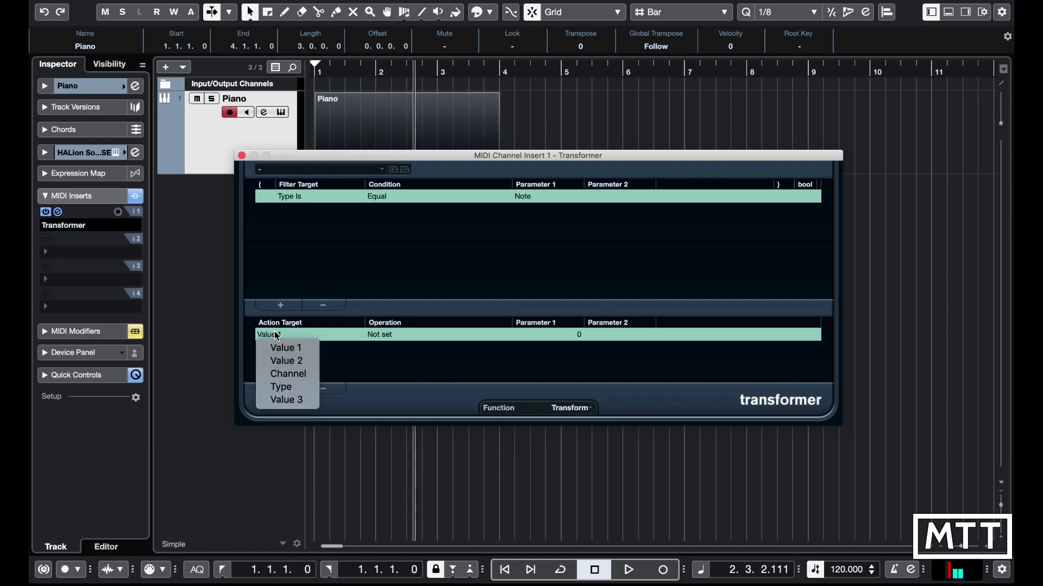
pyautogui.click(287, 363)
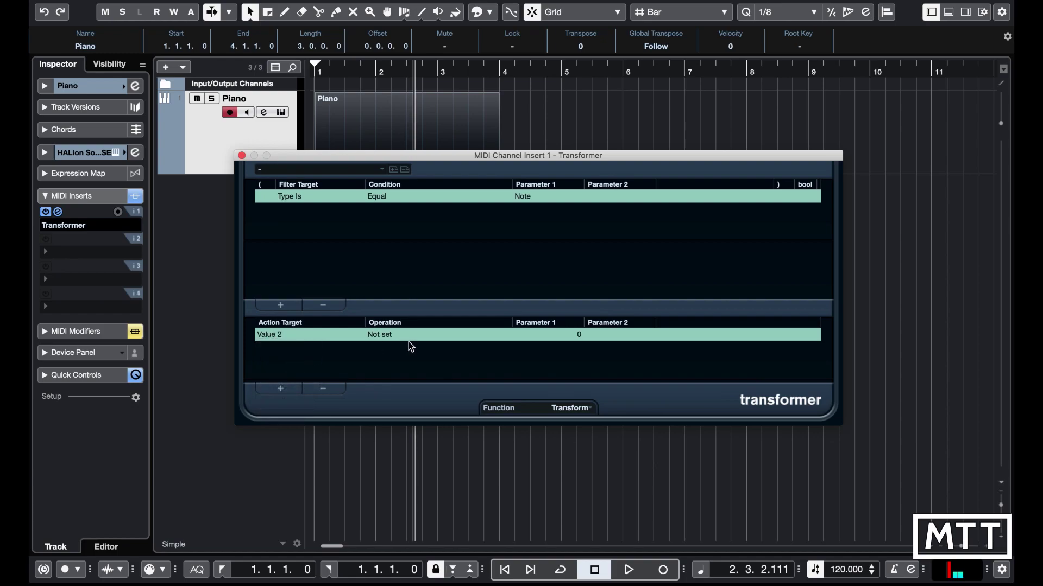
pyautogui.click(384, 337)
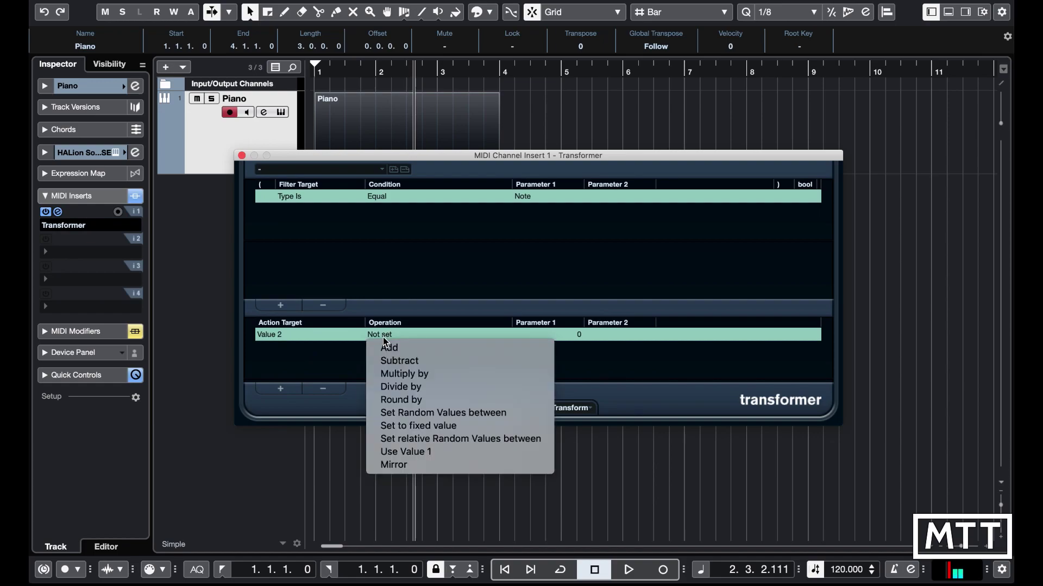
pyautogui.click(406, 426)
pyautogui.click(565, 341)
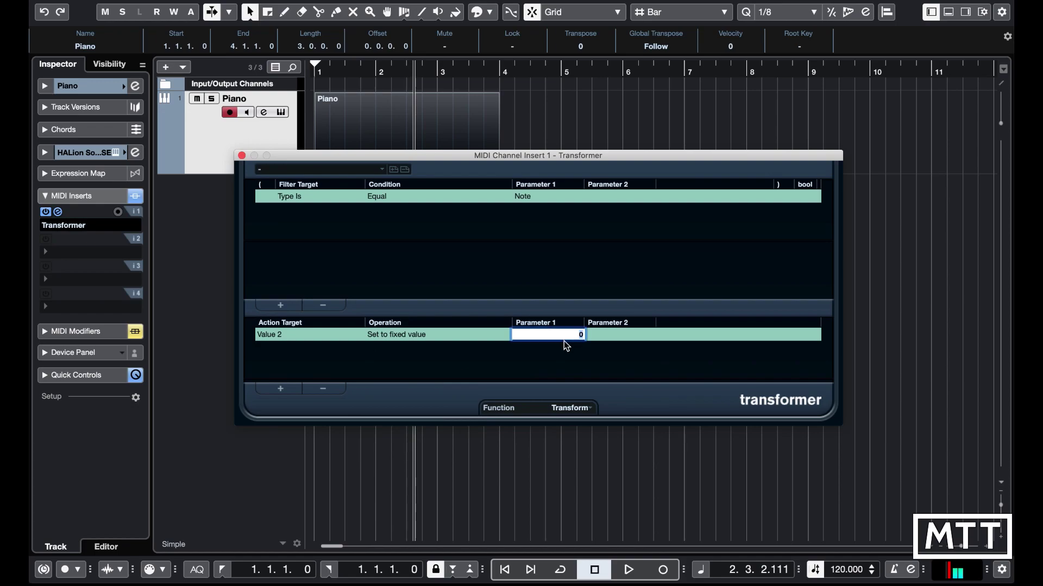
pyautogui.write('100')
pyautogui.press('Return')
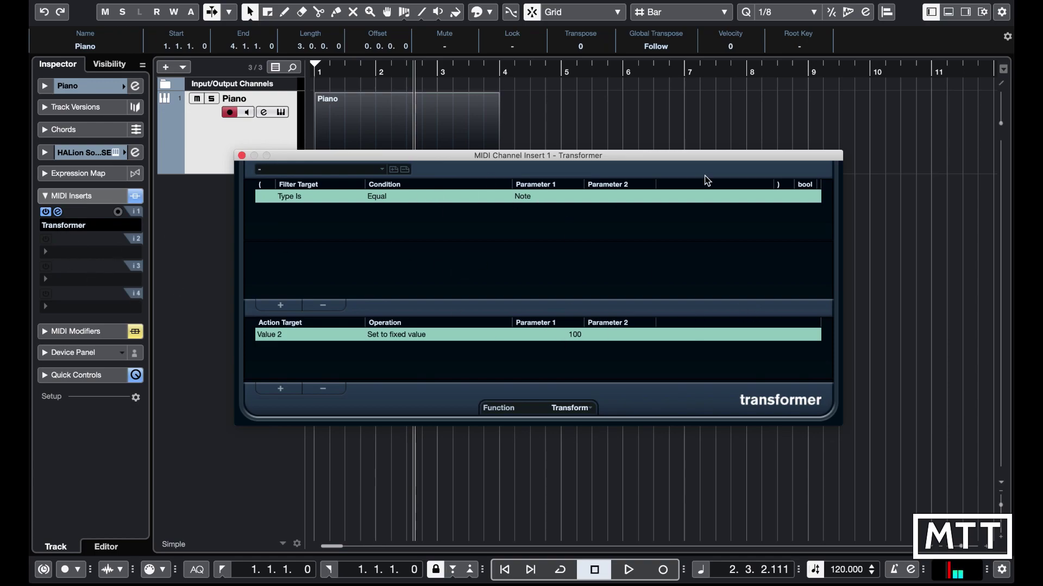
pyautogui.click(243, 156)
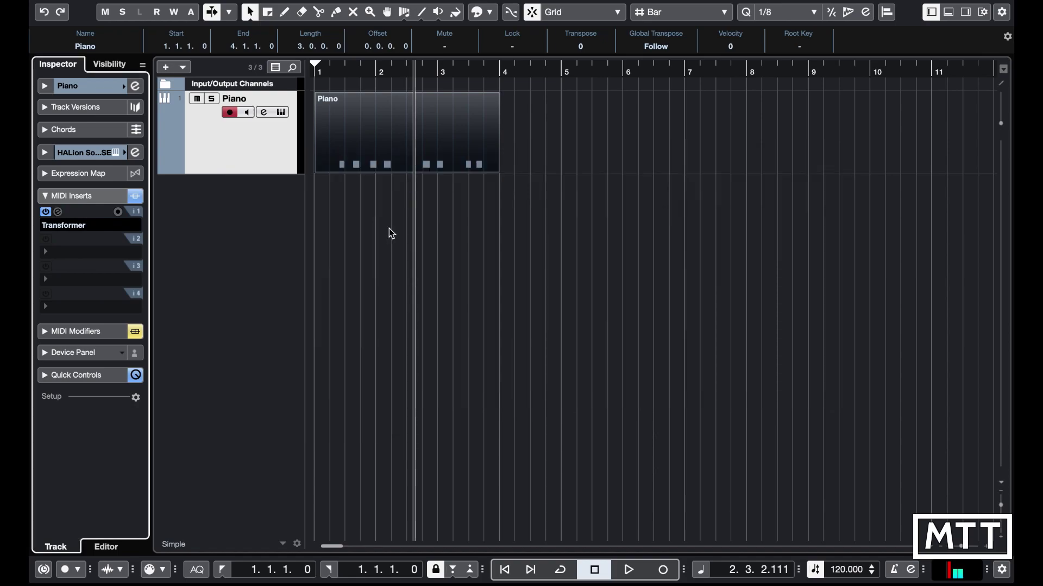
# Delete the old Piano part and record a new take from the project start
pyautogui.click(388, 228)
pyautogui.click(391, 152)
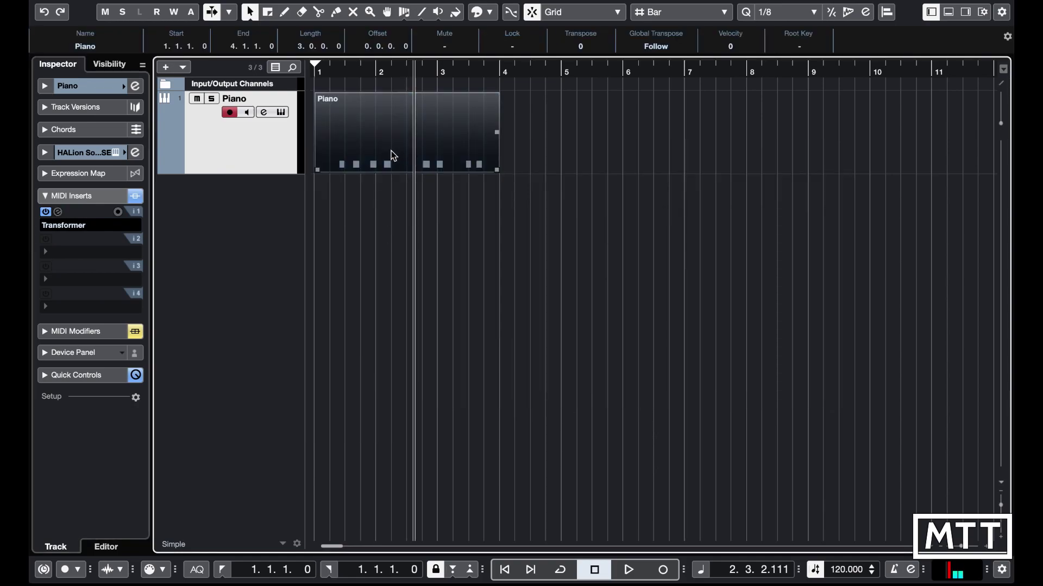
pyautogui.press('Delete')
pyautogui.press('Home')
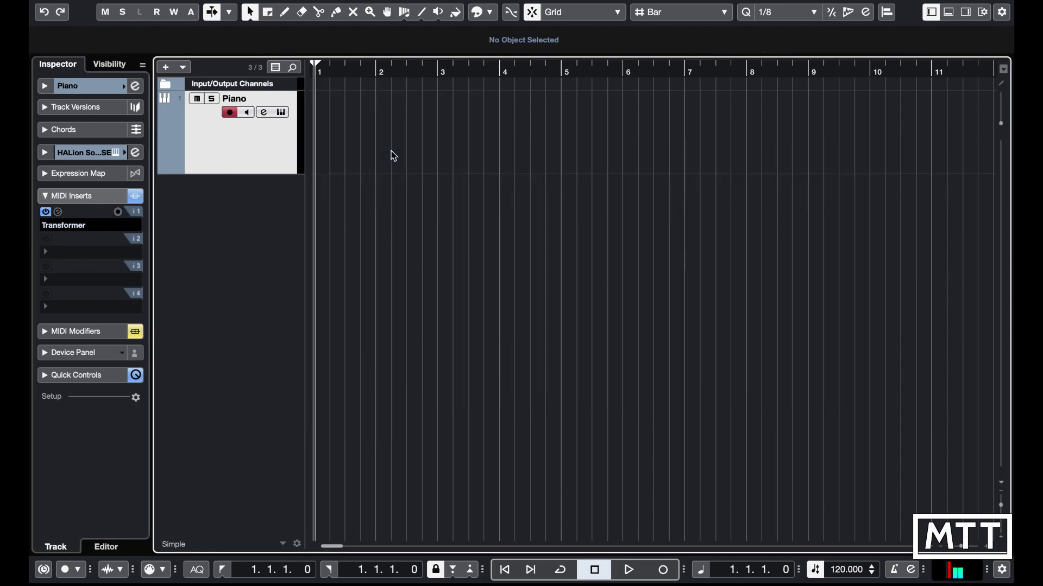
pyautogui.click(664, 570)
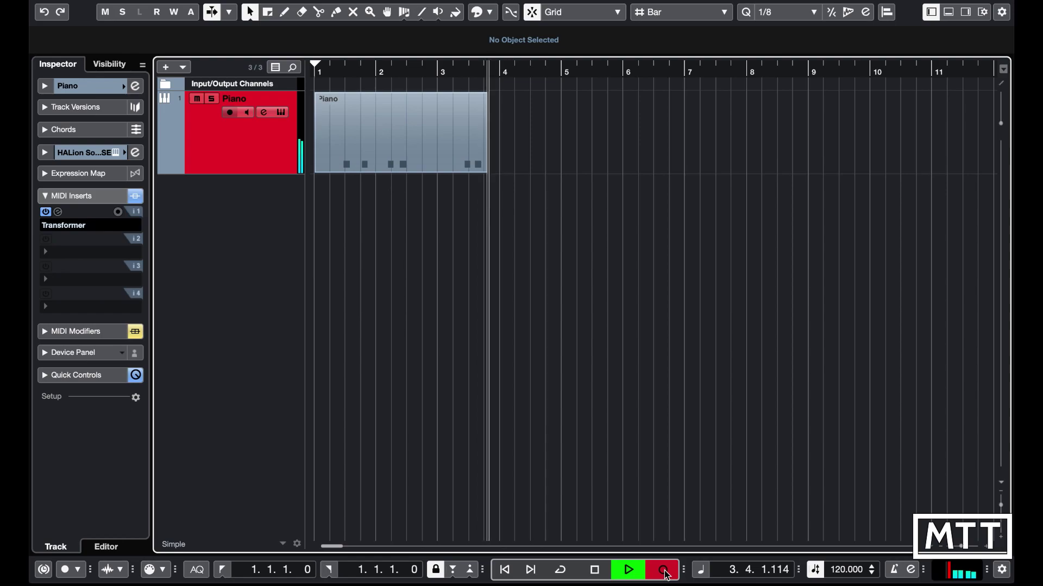
pyautogui.press('space')
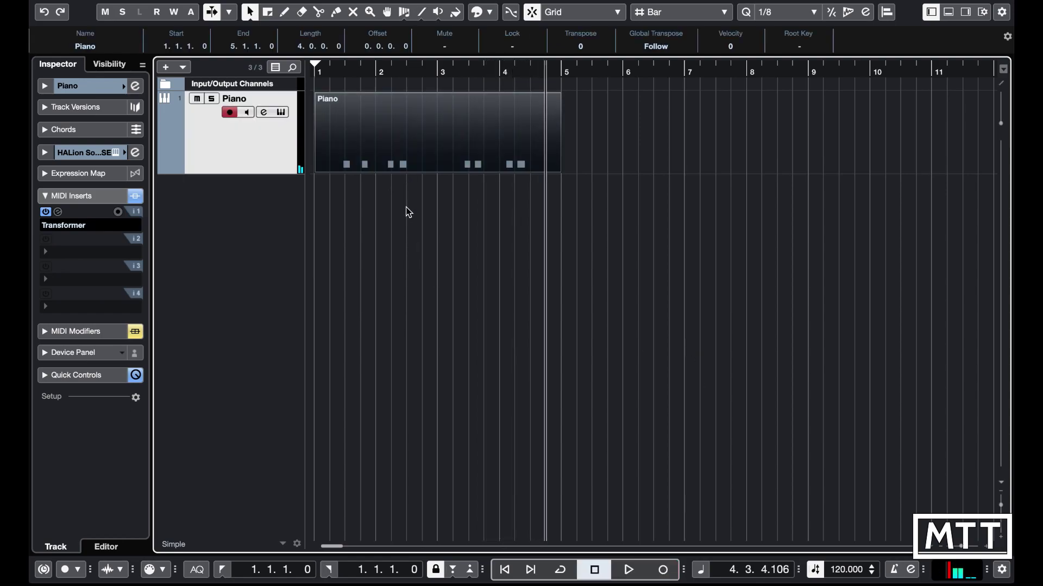
# Play the new Piano take back from the start
pyautogui.press('Home')
pyautogui.press('space')
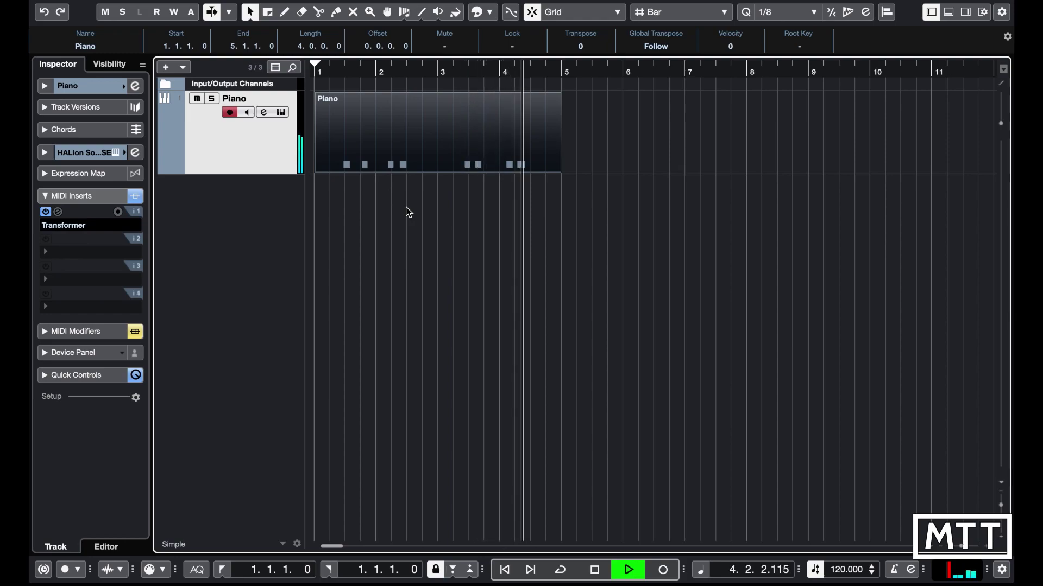
pyautogui.press('space')
# Inspect the new part's velocities in the Key Editor, then return to the Project window
pyautogui.doubleClick(420, 147)
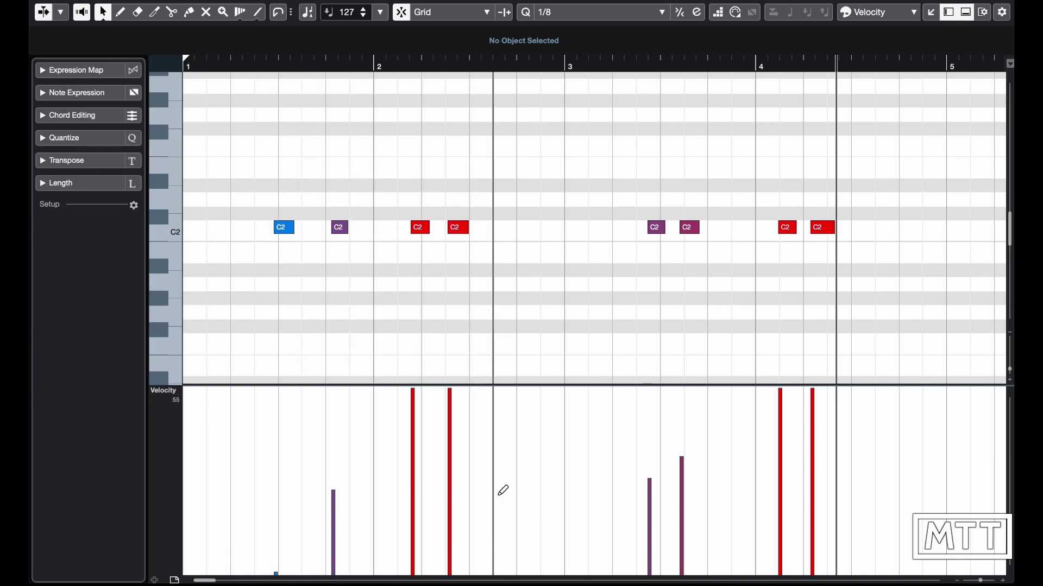
pyautogui.press('Return')
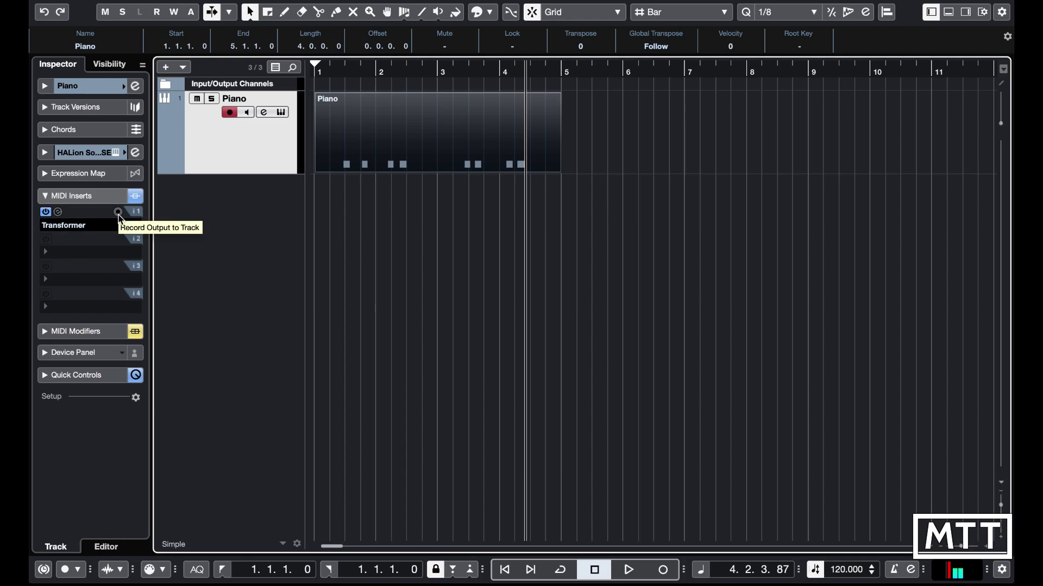
# Delete the existing Piano part from the track
pyautogui.click(397, 243)
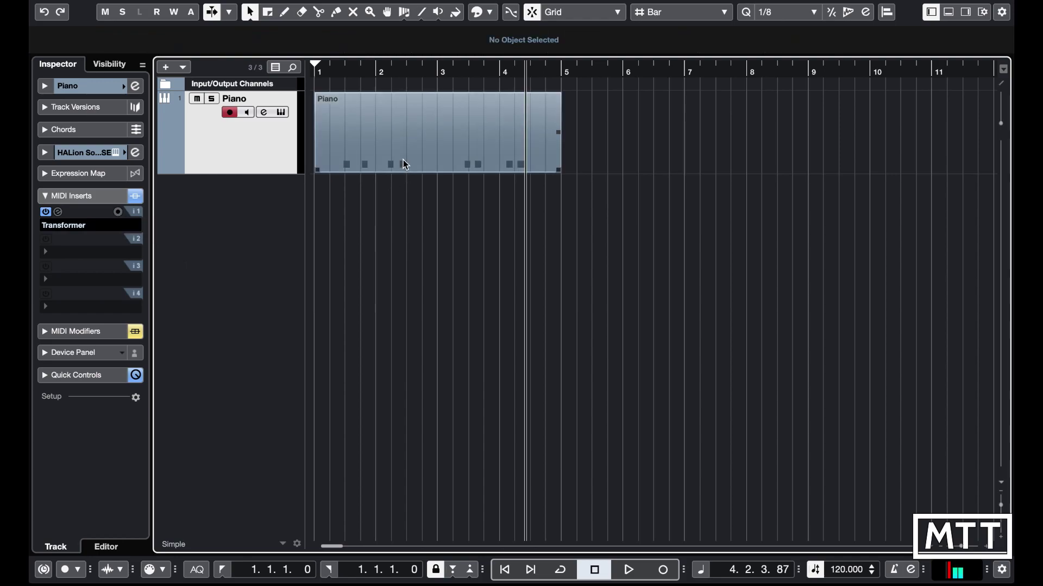
pyautogui.click(403, 160)
pyautogui.press('Delete')
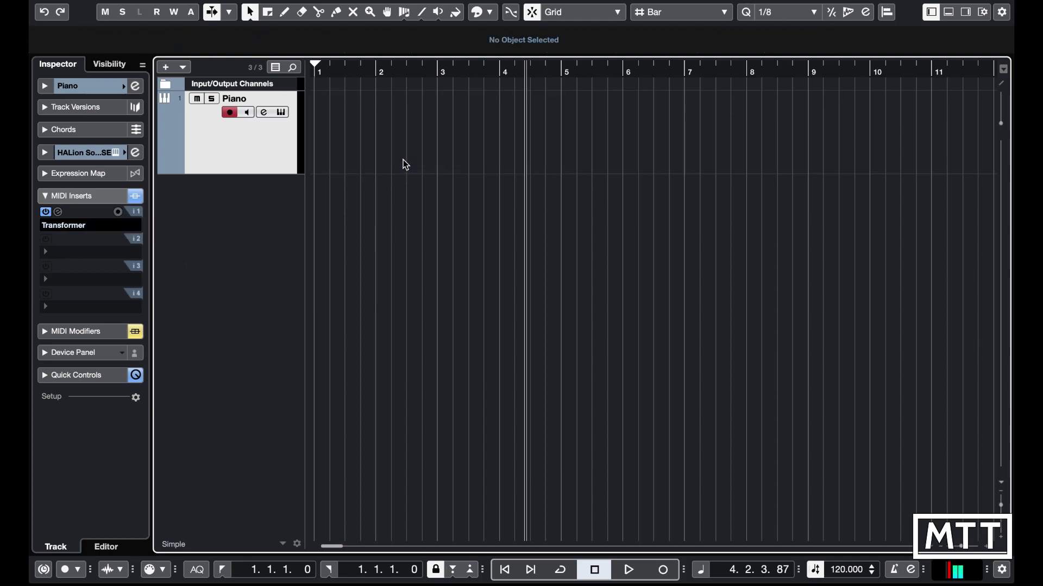
# Enable Record Output to Track on the Transformer and record a fresh take from the start
pyautogui.click(117, 212)
pyautogui.press('Home')
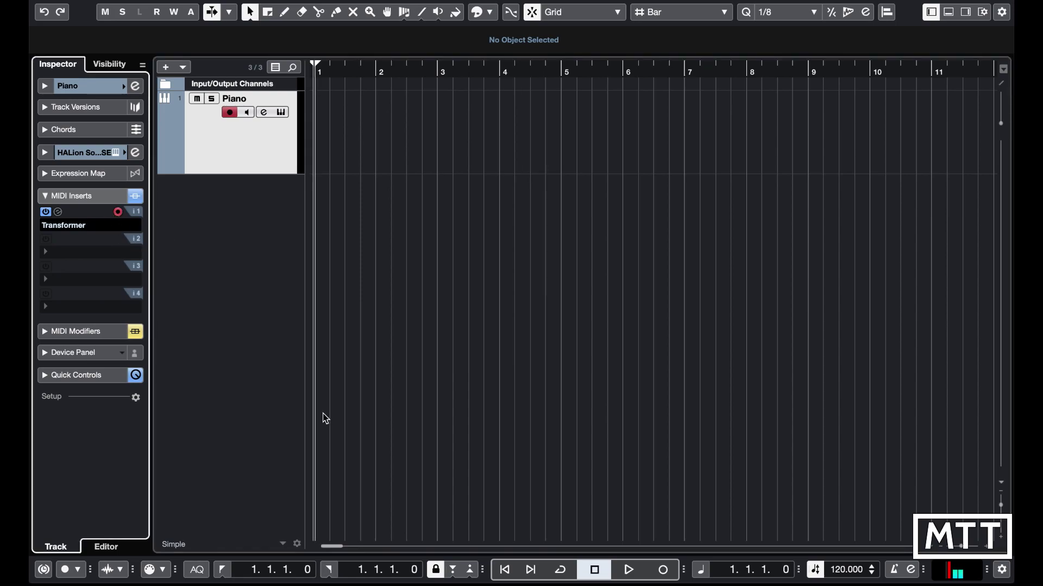
pyautogui.click(664, 571)
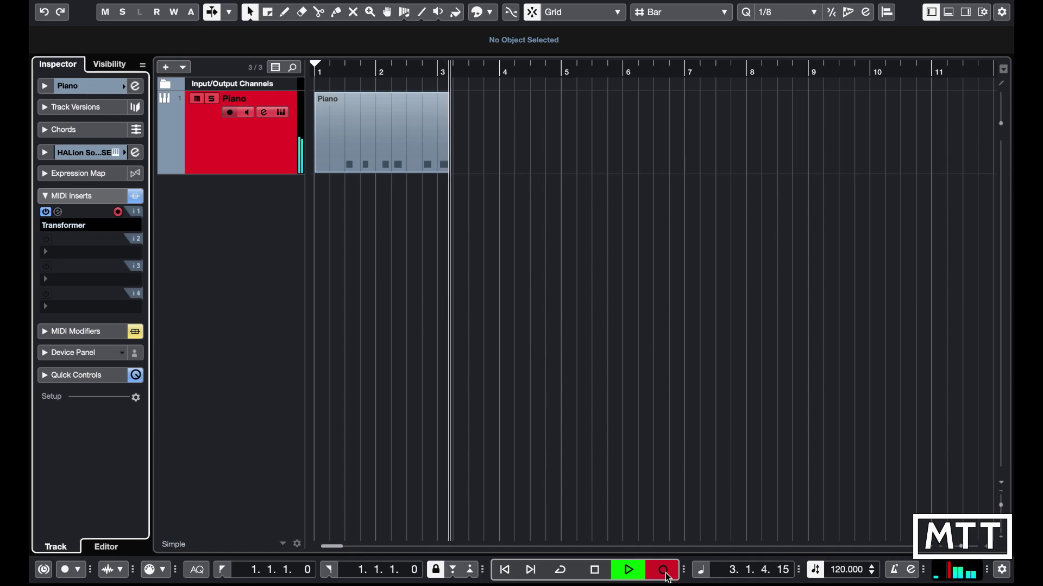
pyautogui.click(667, 575)
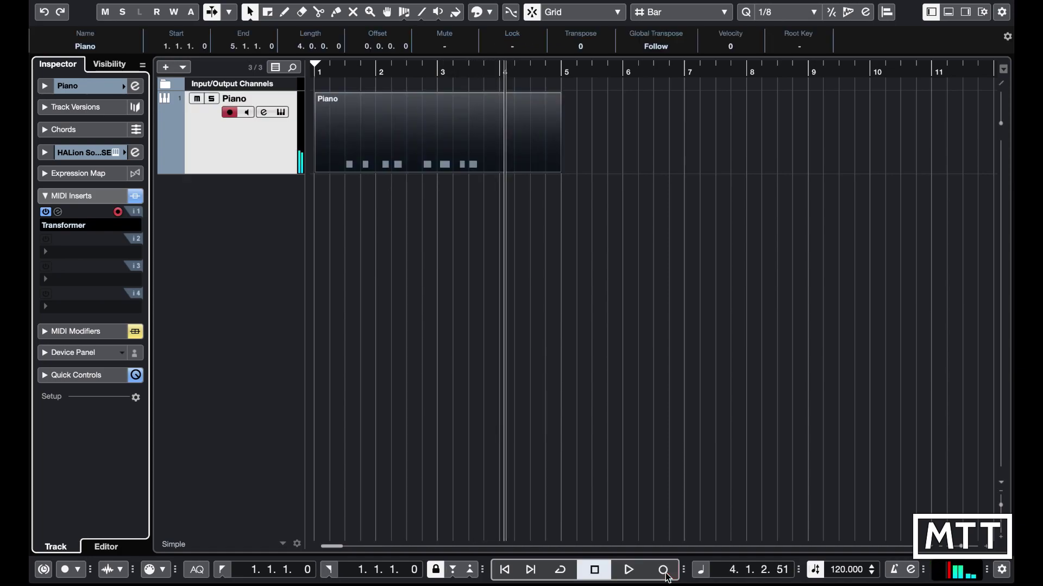
# Verify the new part's uniform velocities in the Key Editor twice, closing it each time
pyautogui.doubleClick(403, 135)
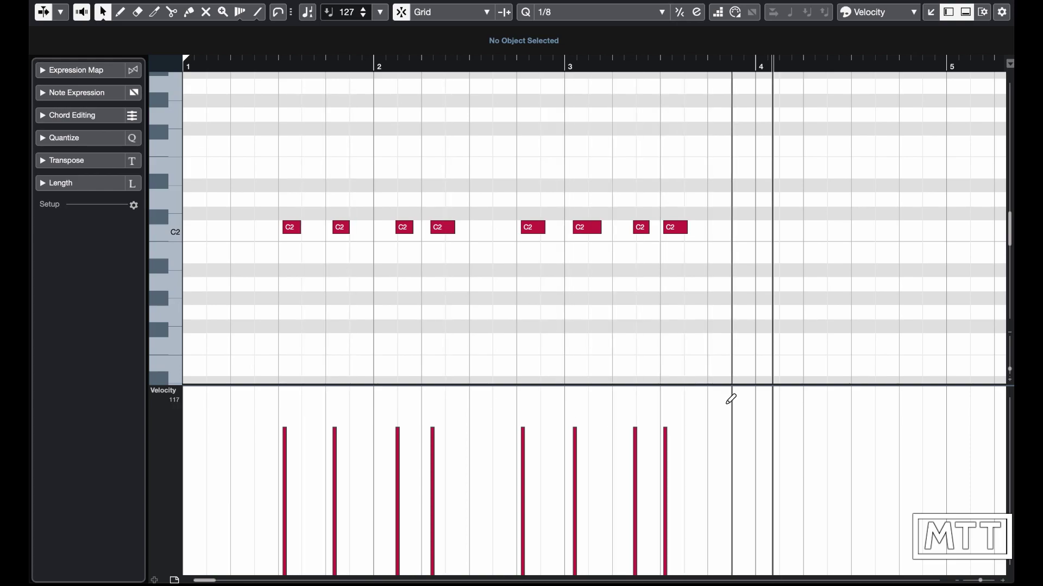
pyautogui.press('Return')
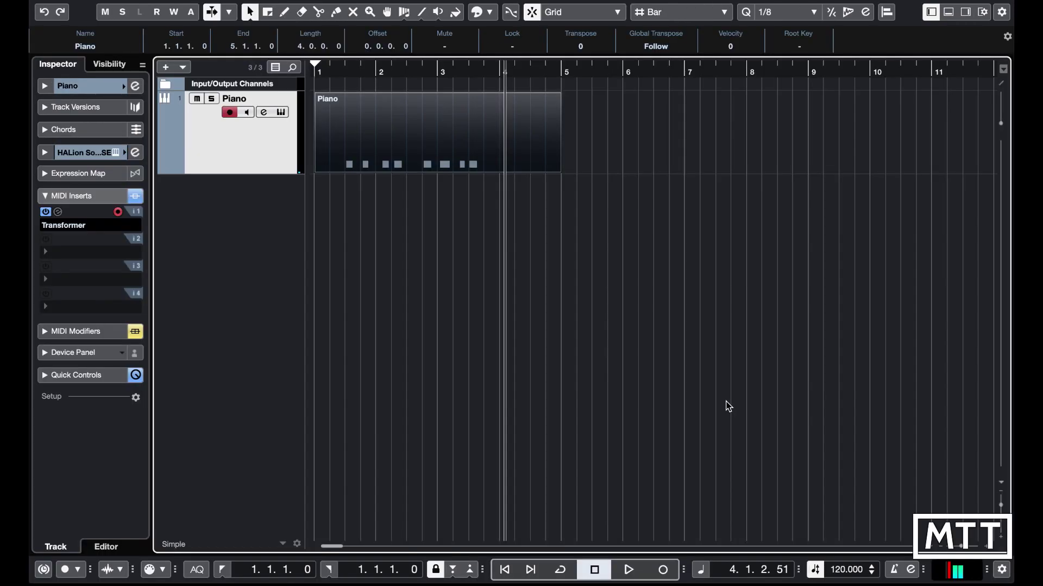
pyautogui.doubleClick(421, 152)
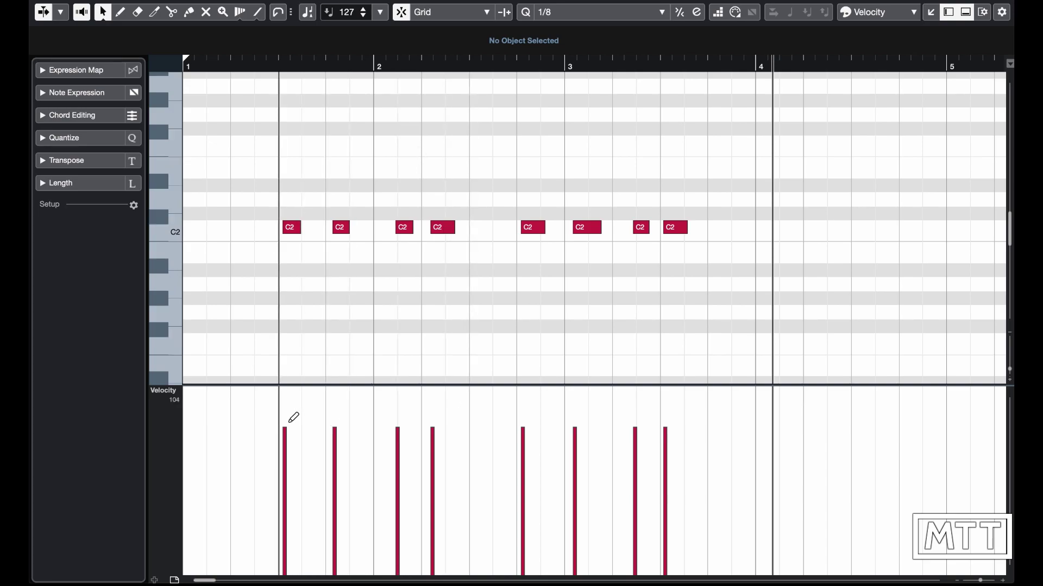
pyautogui.press('Return')
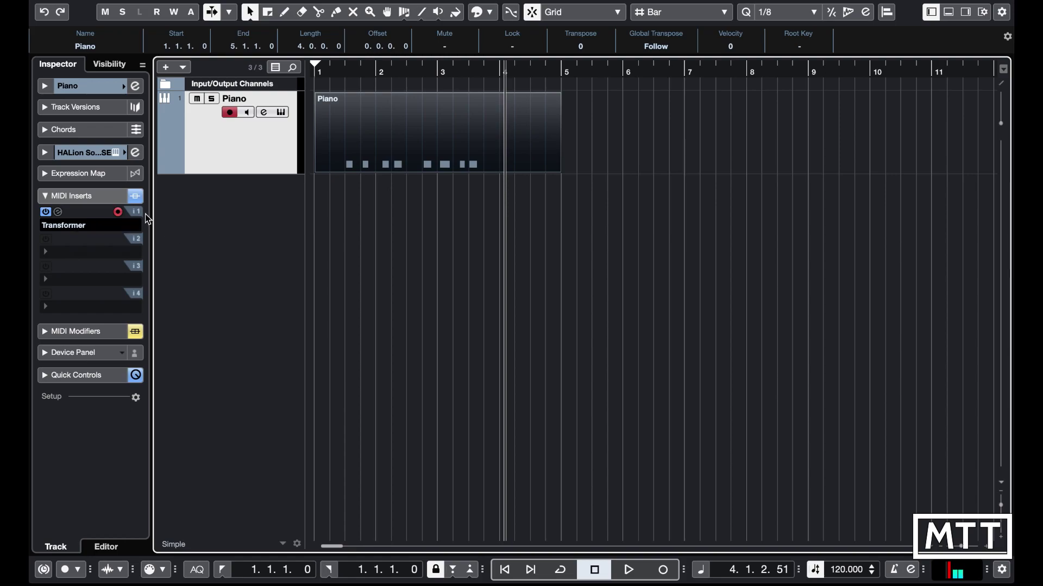
pyautogui.click(118, 212)
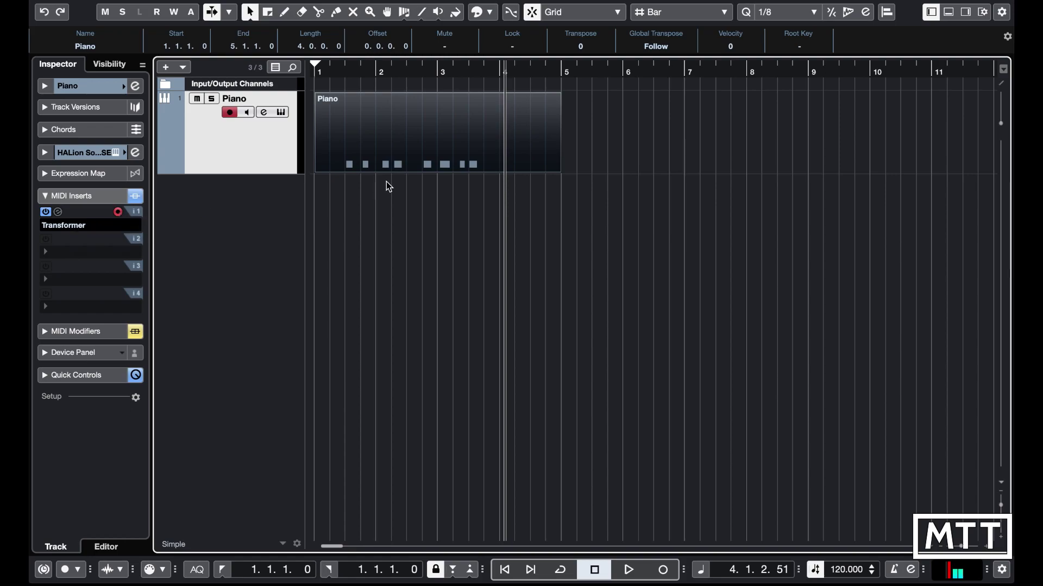